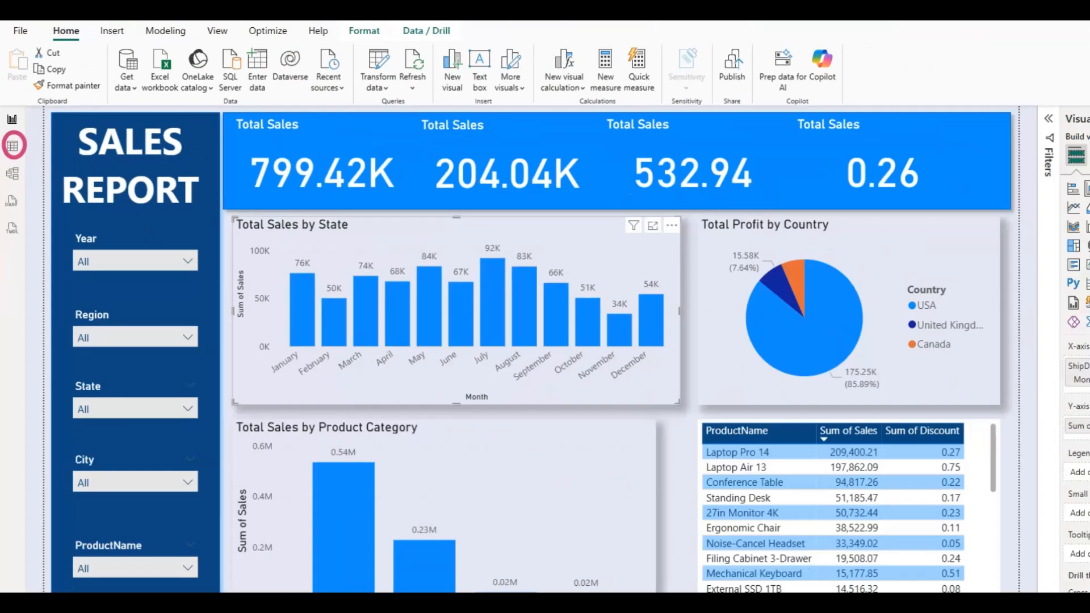
- Show the sales_data table's rows and filter its Country column to USA only
left_click(12, 146)
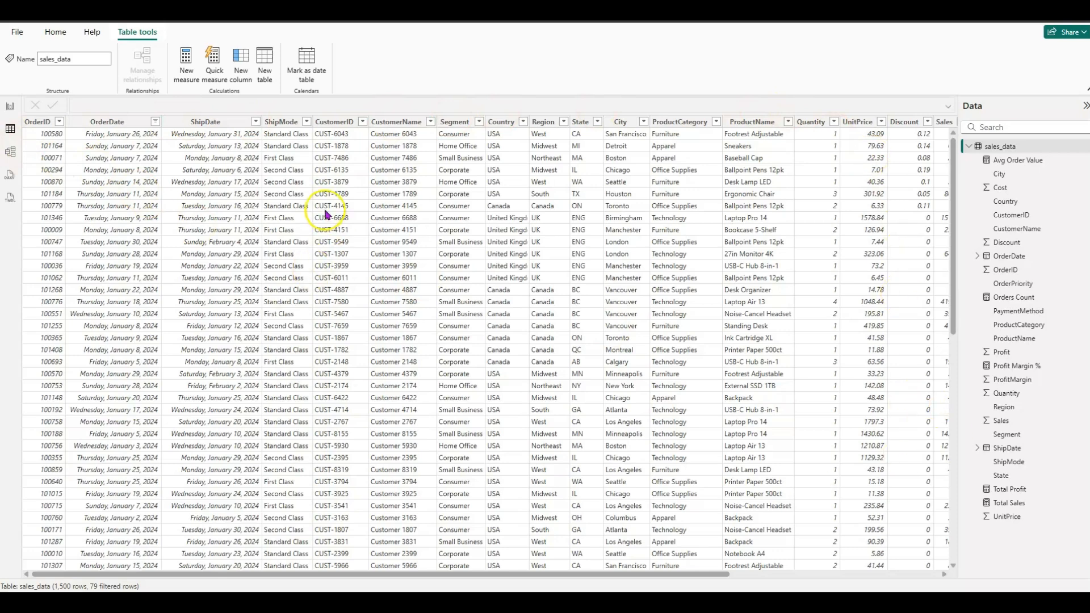
left_click(307, 121)
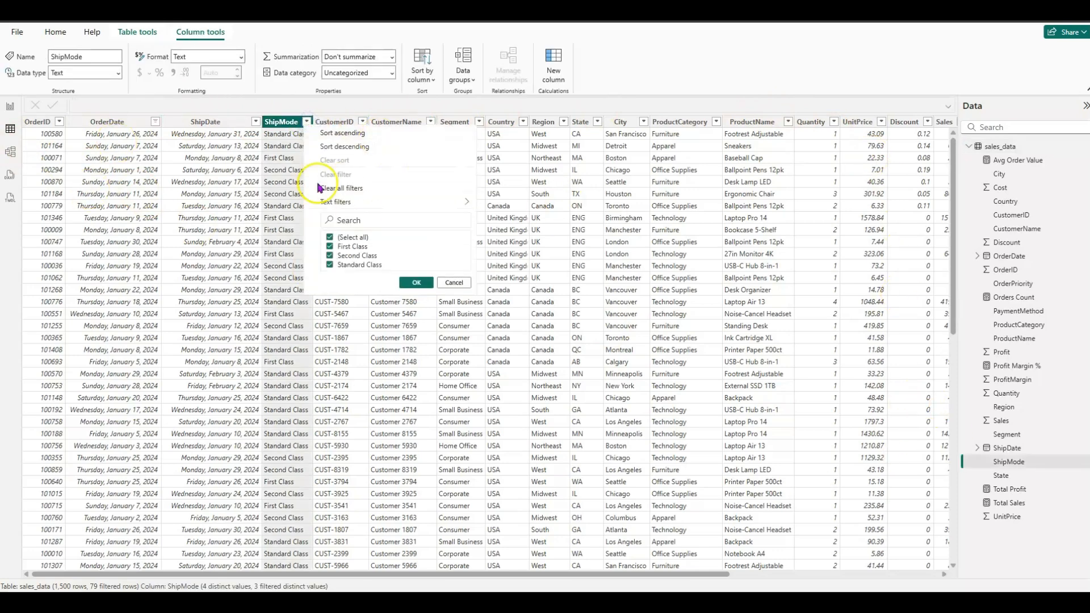
left_click(731, 267)
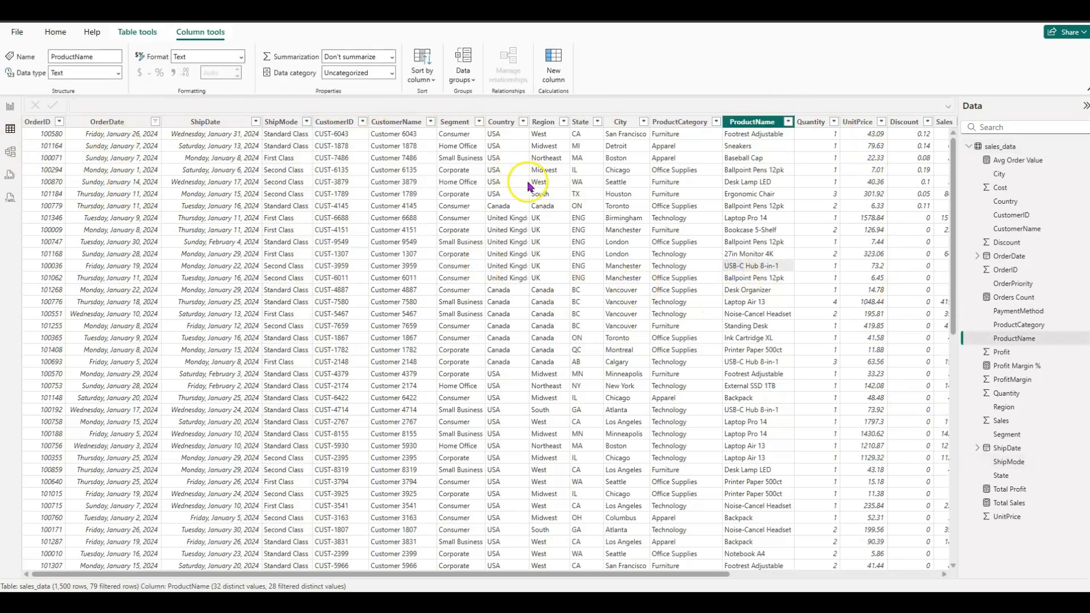
left_click(524, 123)
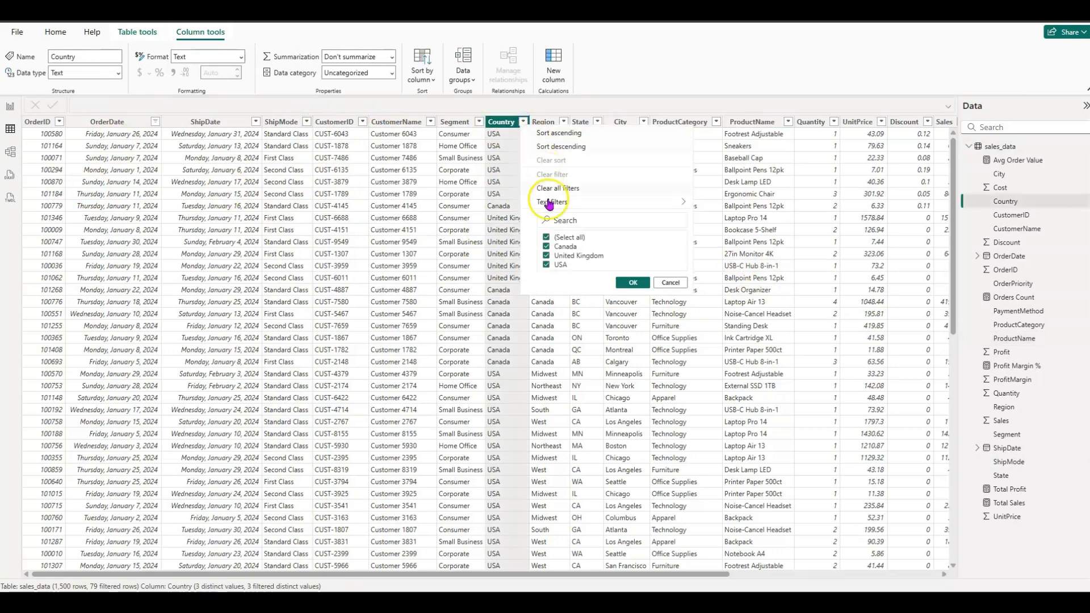
left_click(547, 237)
left_click(546, 264)
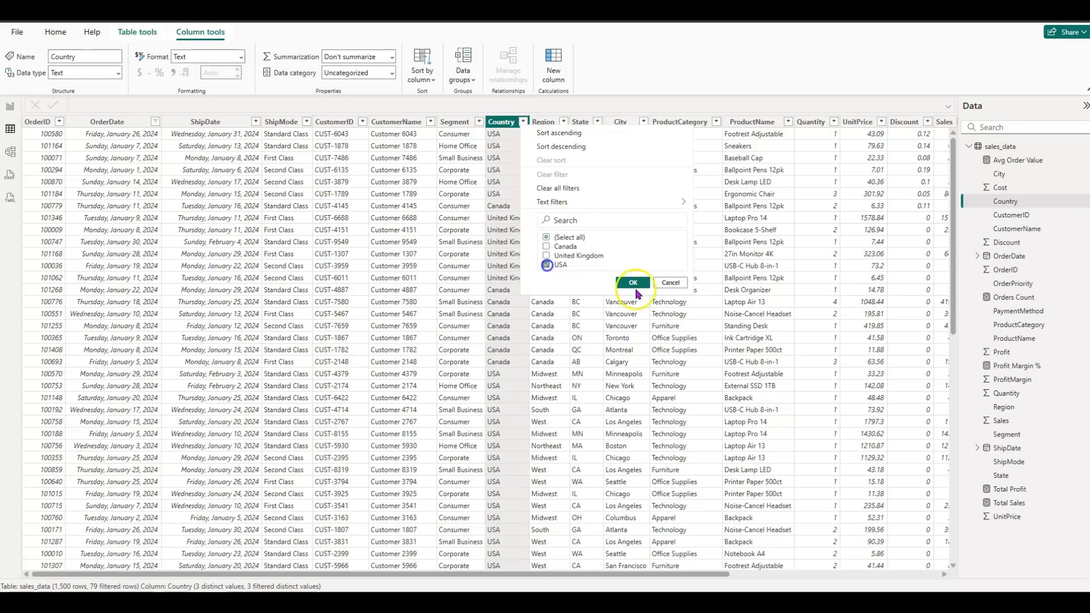
left_click(635, 284)
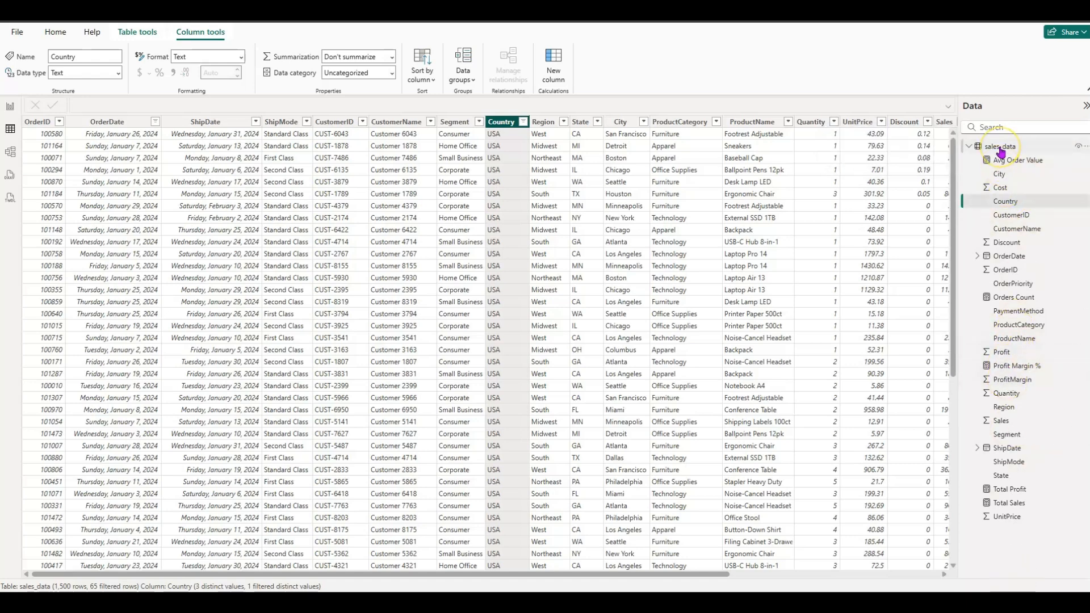
- Copy the filtered sales_data table
mouse_move(1002, 151)
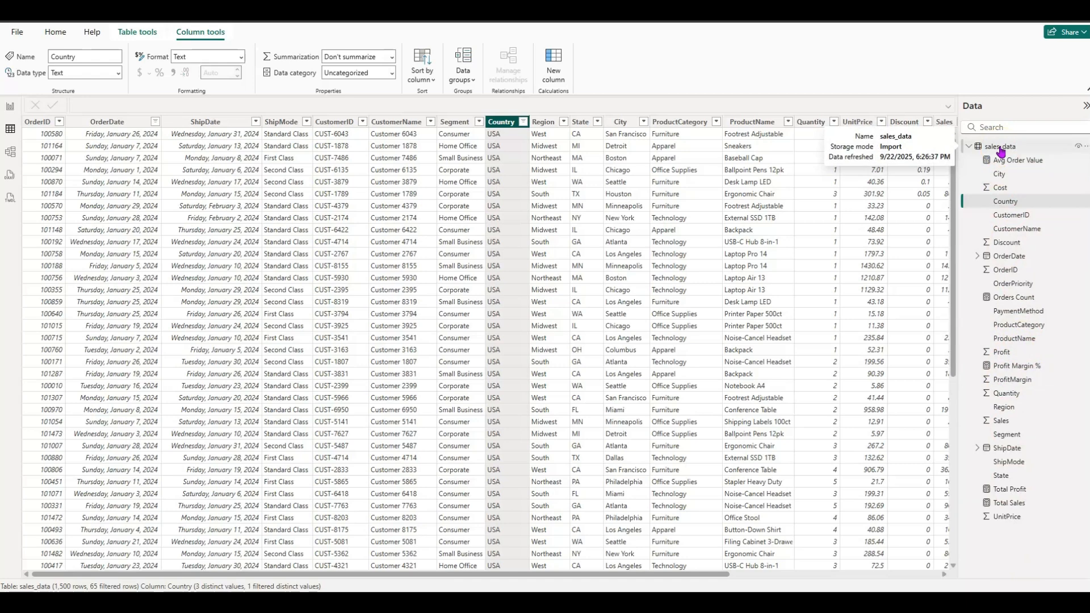
right_click(1001, 150)
left_click(941, 267)
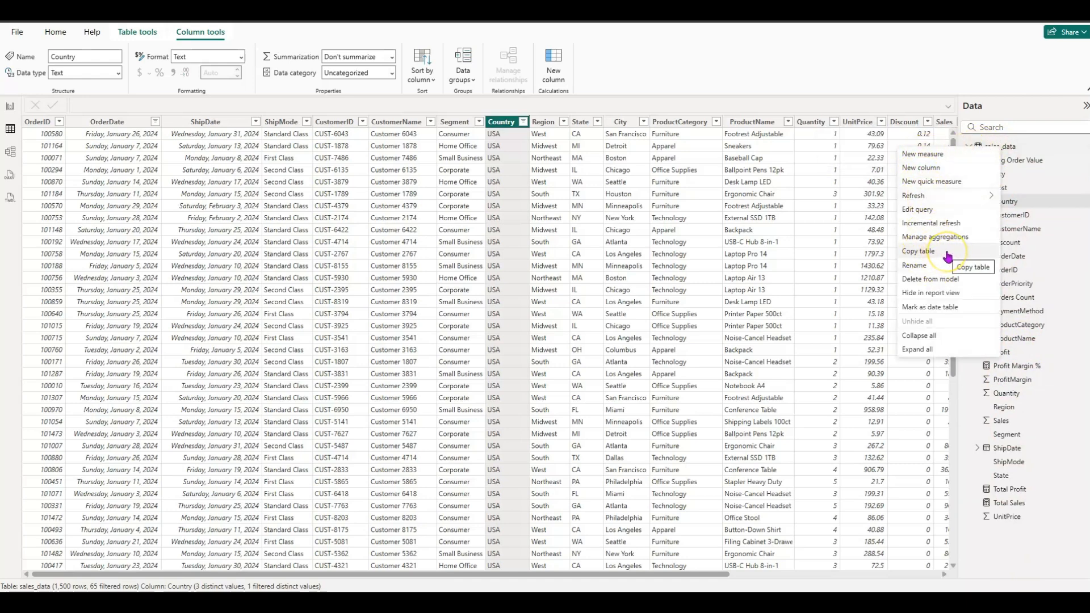
left_click(948, 257)
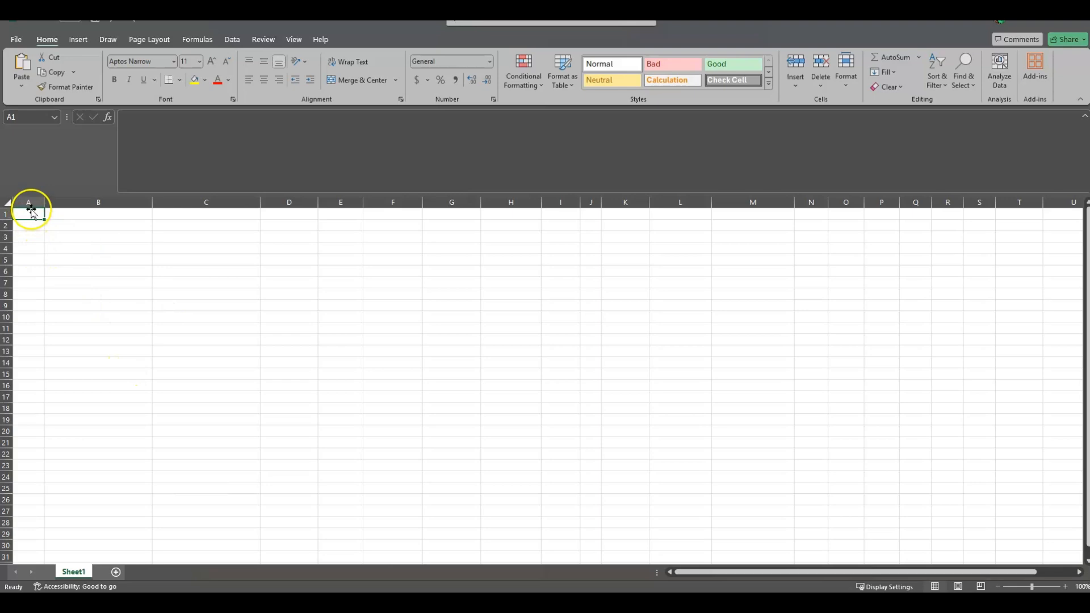
- Switch to the blank Excel sheet, paste the table at A1 matching destination formatting, and check the Country column down to the last row
left_click(32, 213)
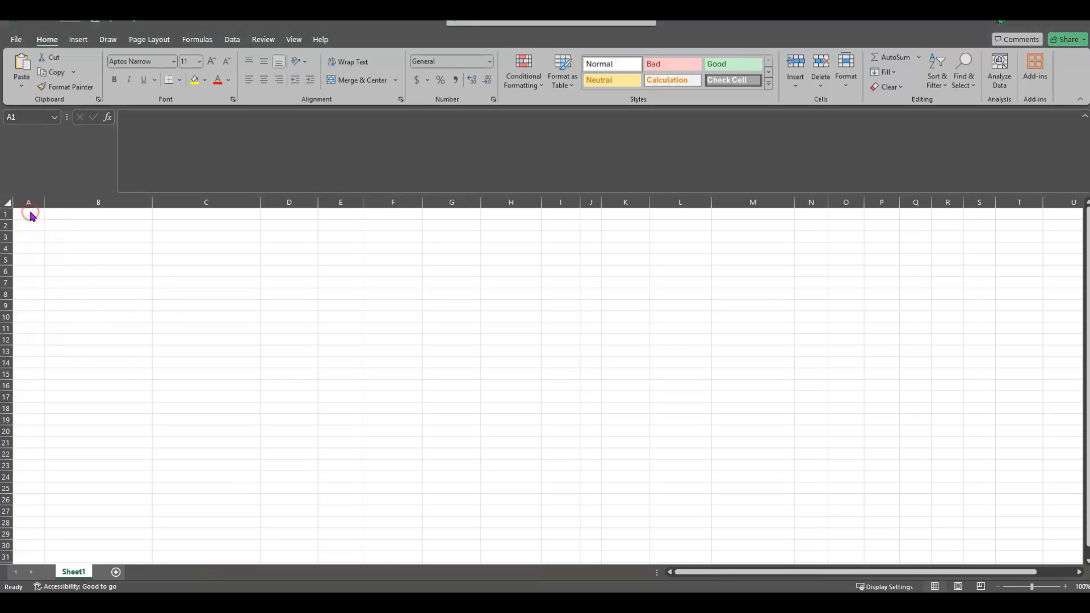
right_click(31, 214)
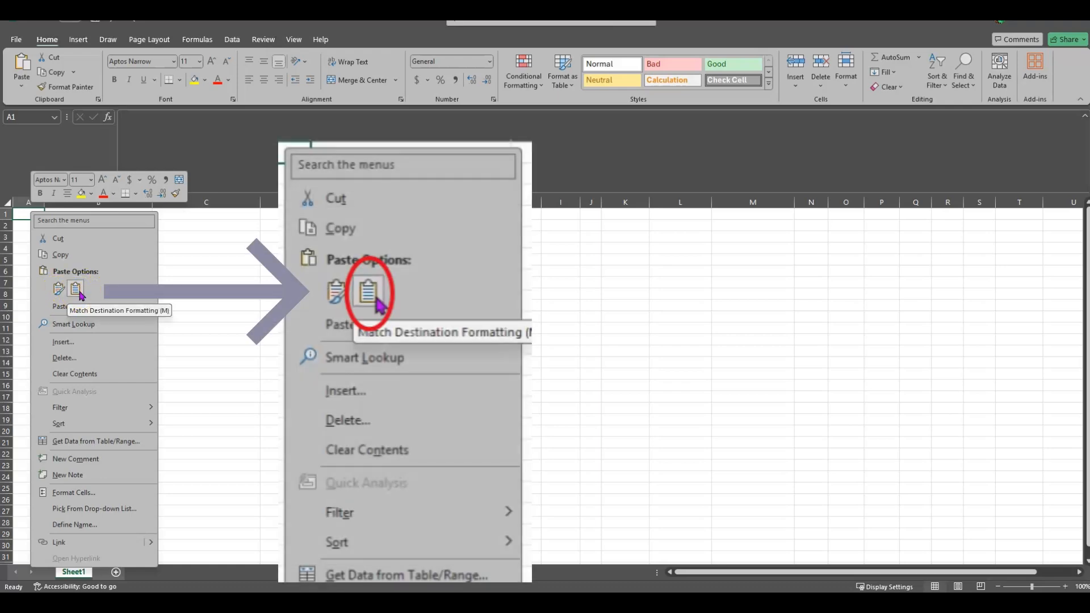
left_click(76, 289)
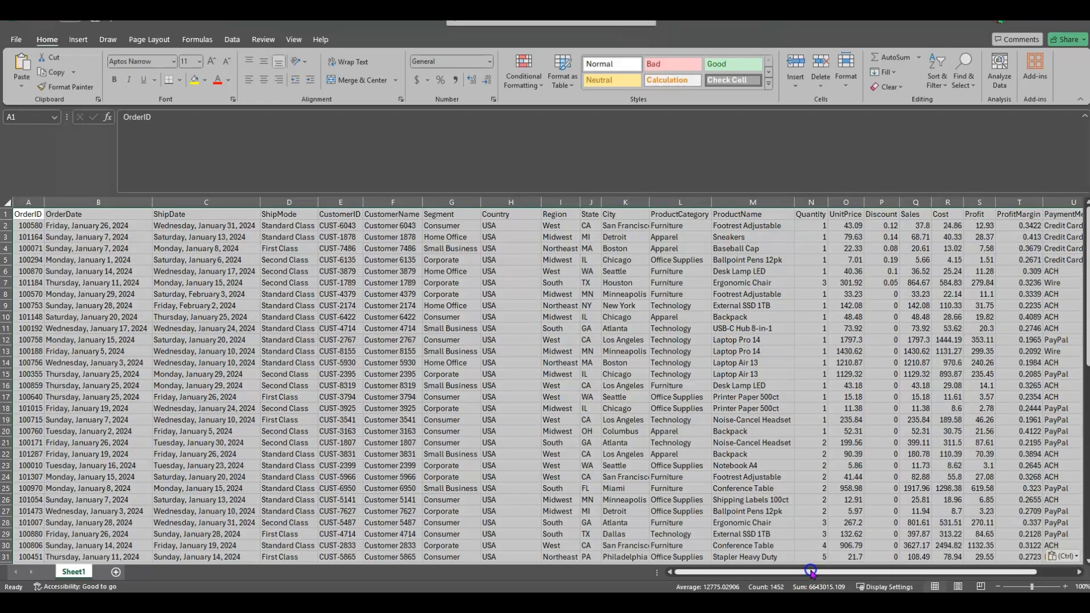
left_click(659, 423)
left_click(525, 216)
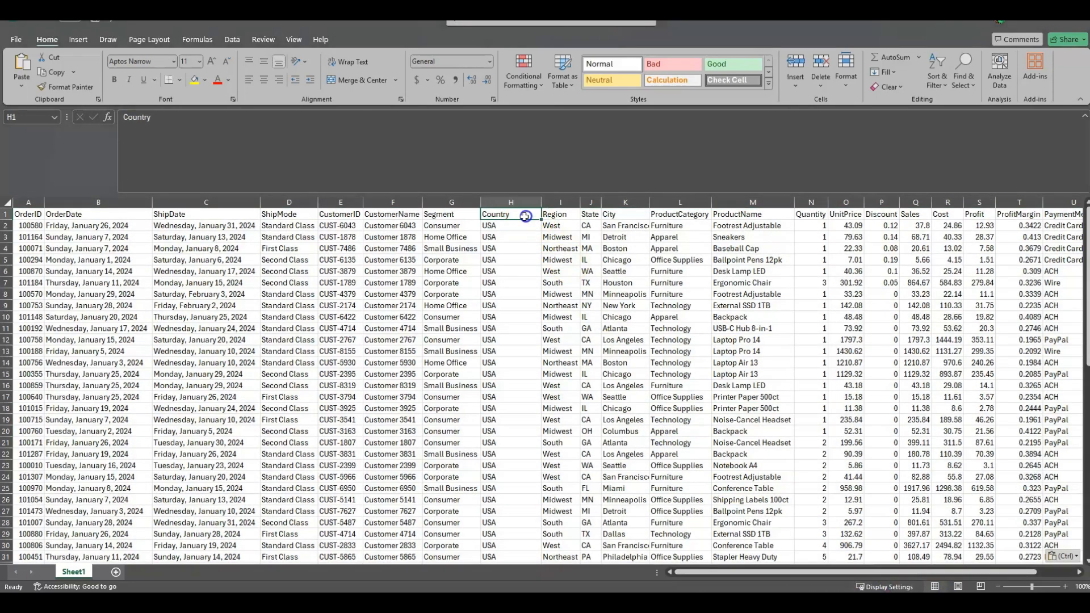
scroll(506, 341, "down", 7)
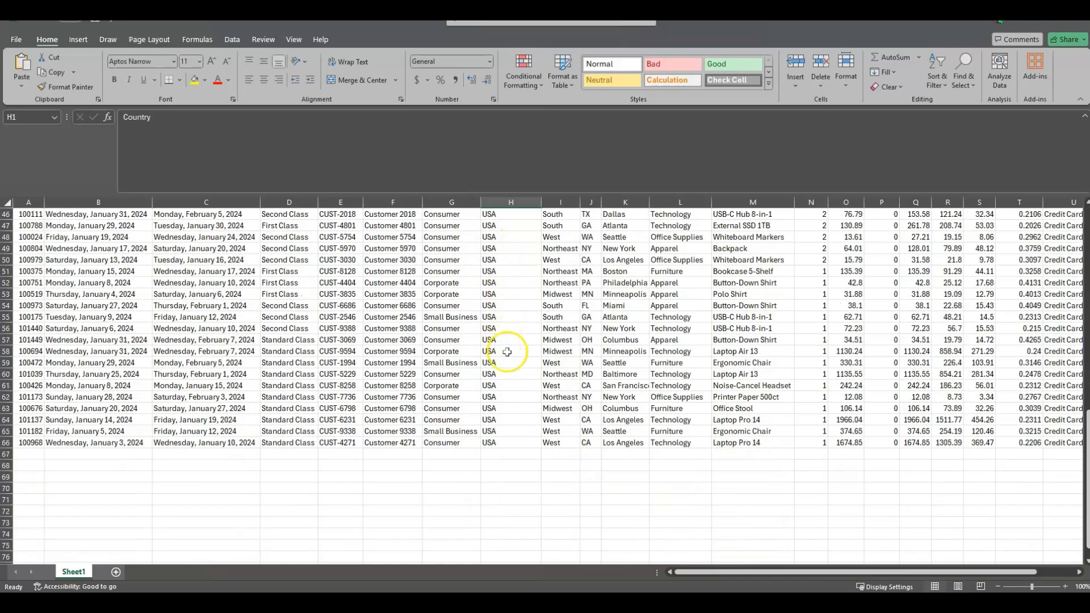
scroll(514, 353, "up", 7)
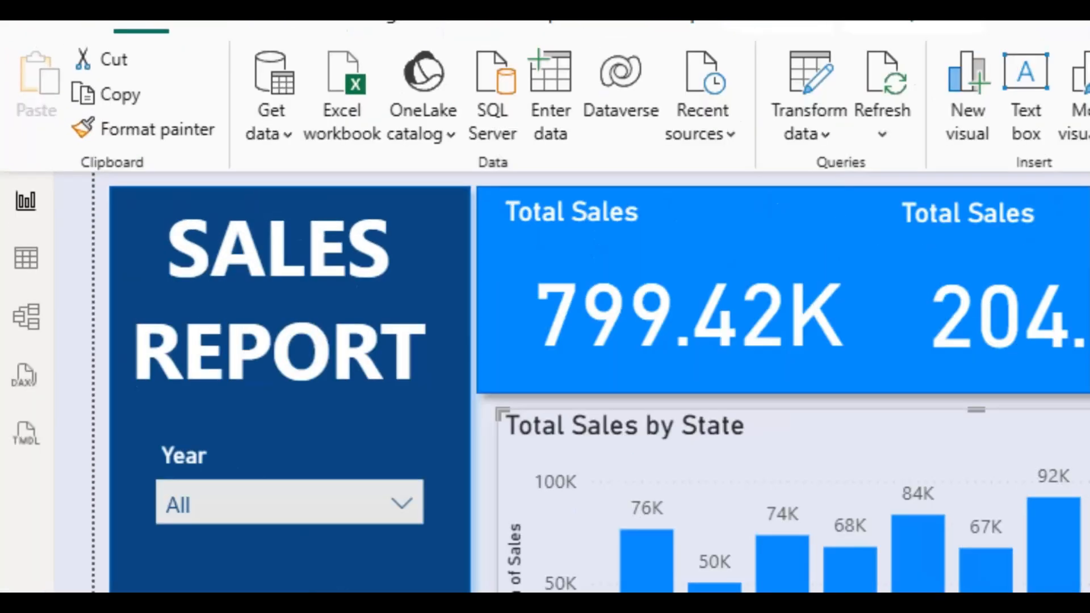
- Return to the Power BI report, export the Total Sales by State chart's data as a CSV file in Documents, and open that file
left_click(30, 203)
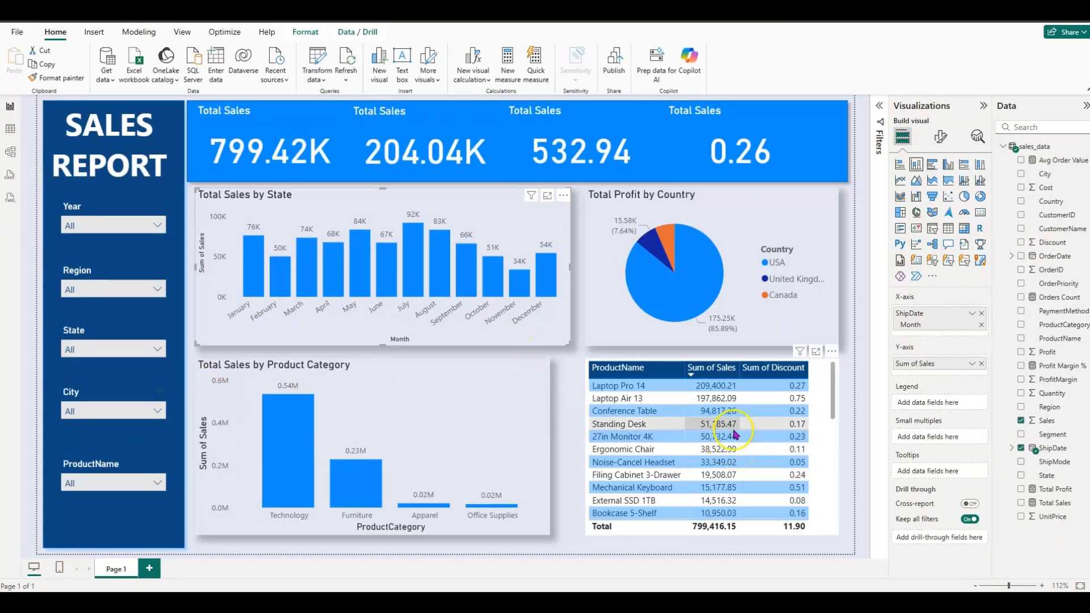
left_click(563, 197)
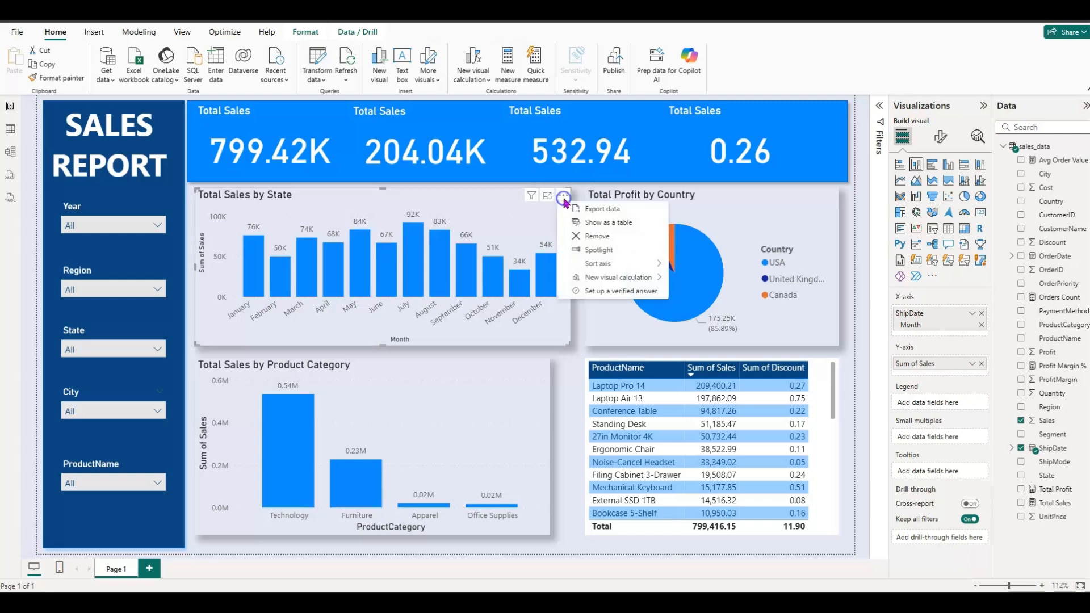
left_click(635, 210)
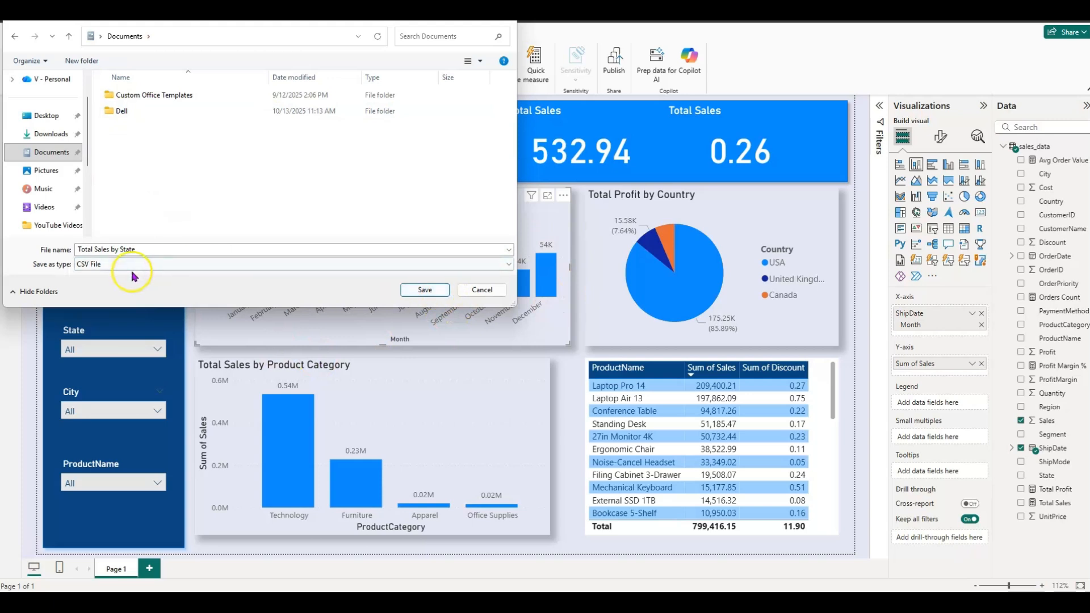
left_click(97, 264)
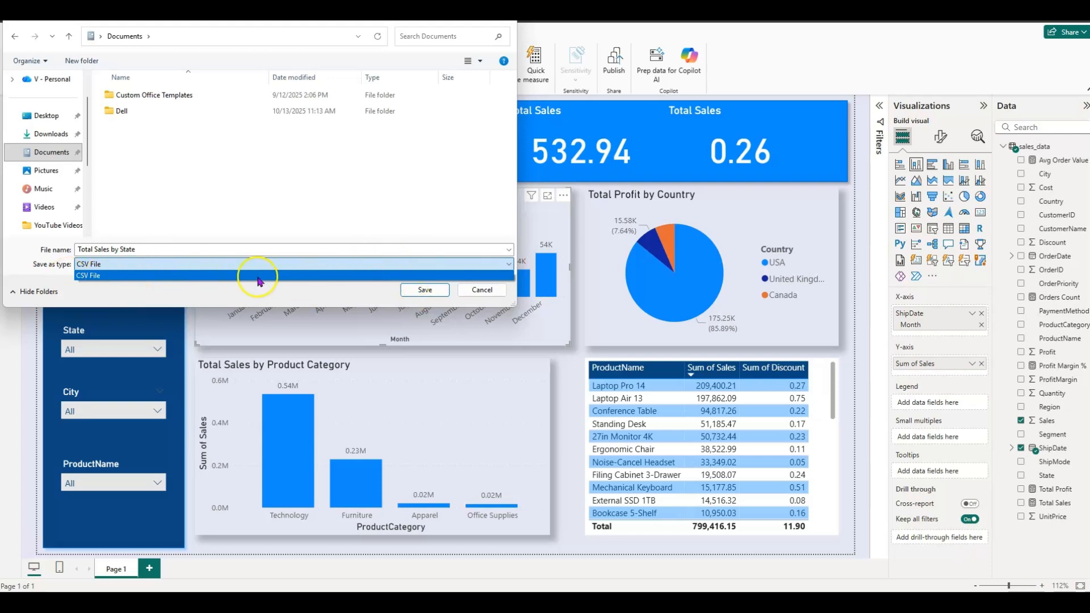
left_click(421, 290)
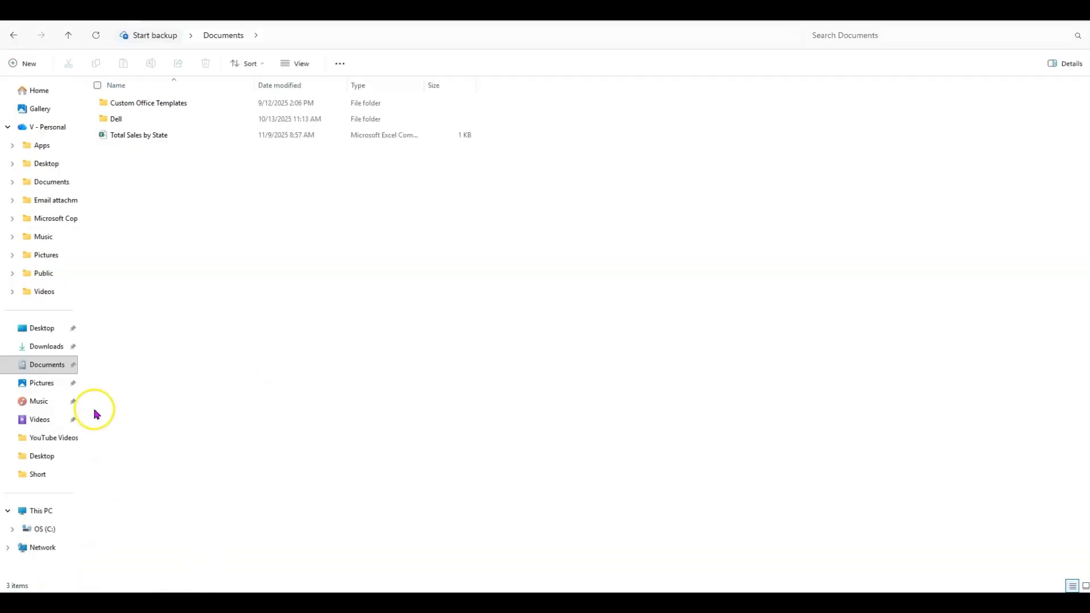
double_click(155, 136)
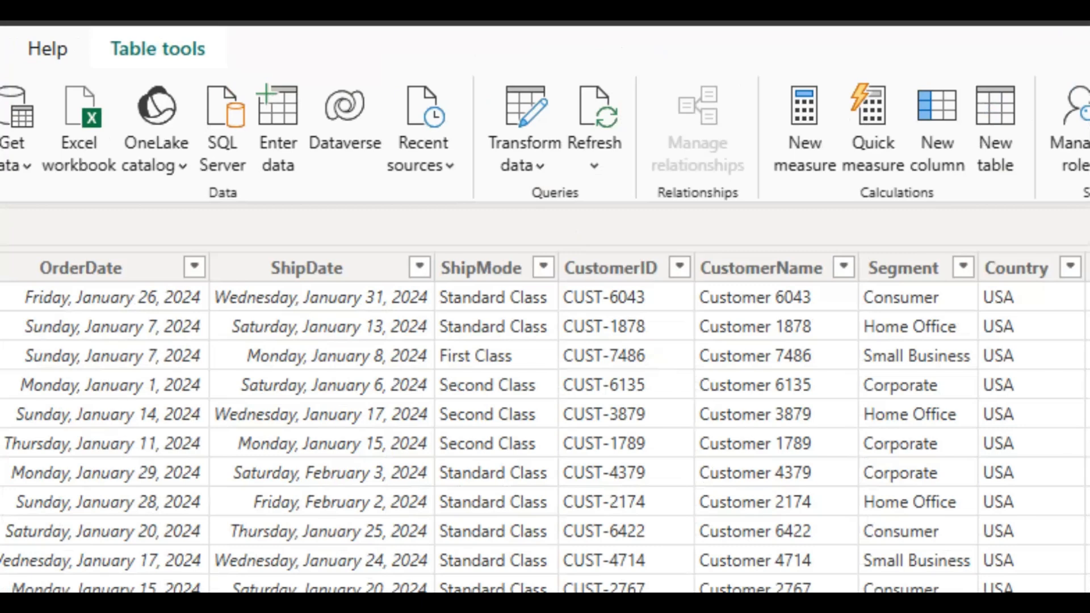
- Open the Power Query Editor from Power BI and copy the entire sales_data table
left_click(521, 165)
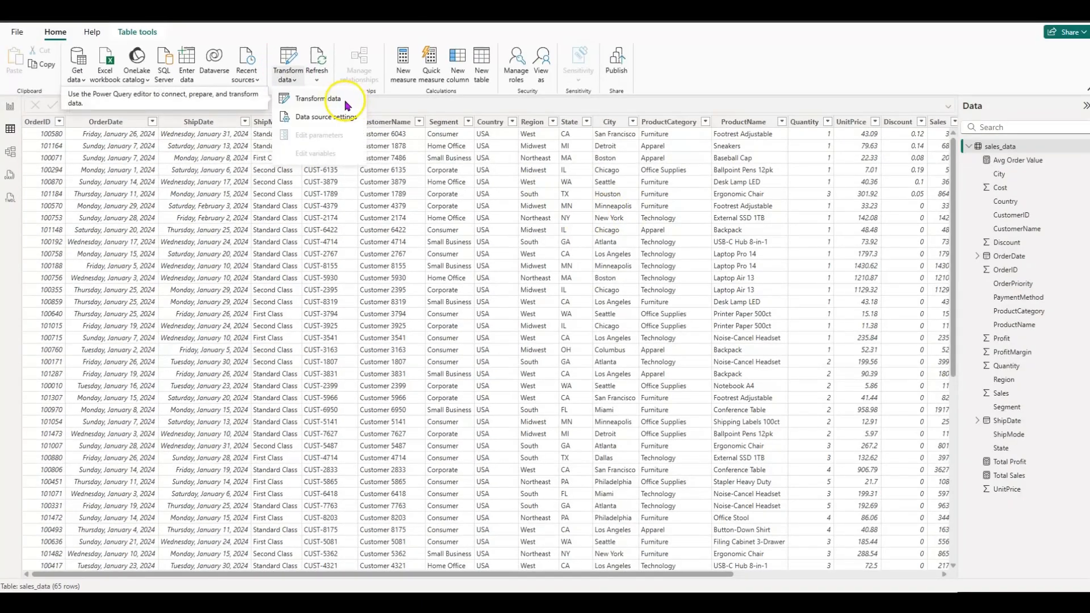
left_click(336, 100)
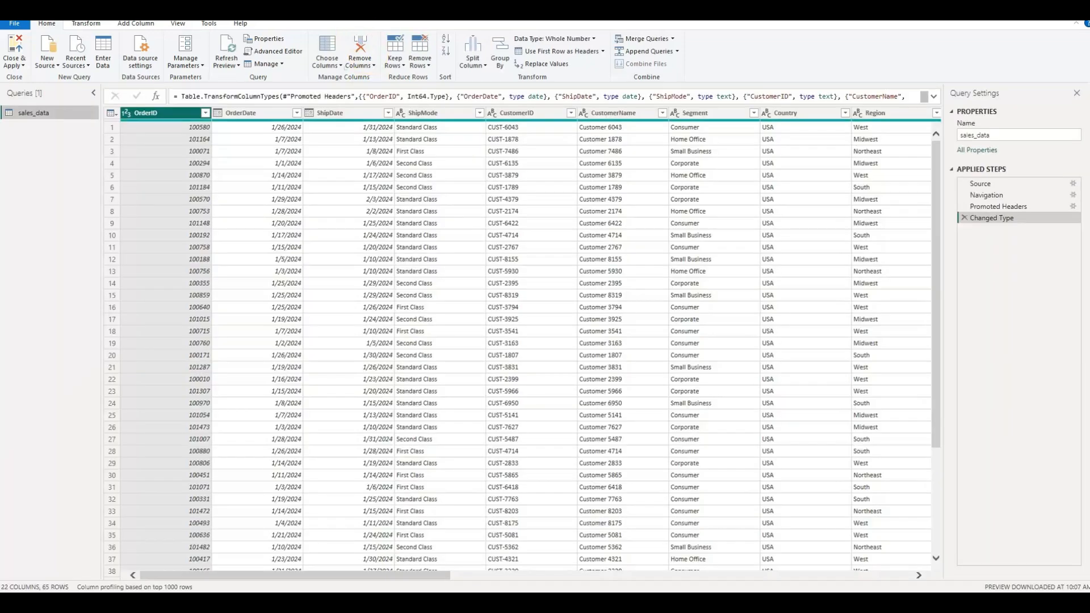
left_click_drag(377, 12, 379, 83)
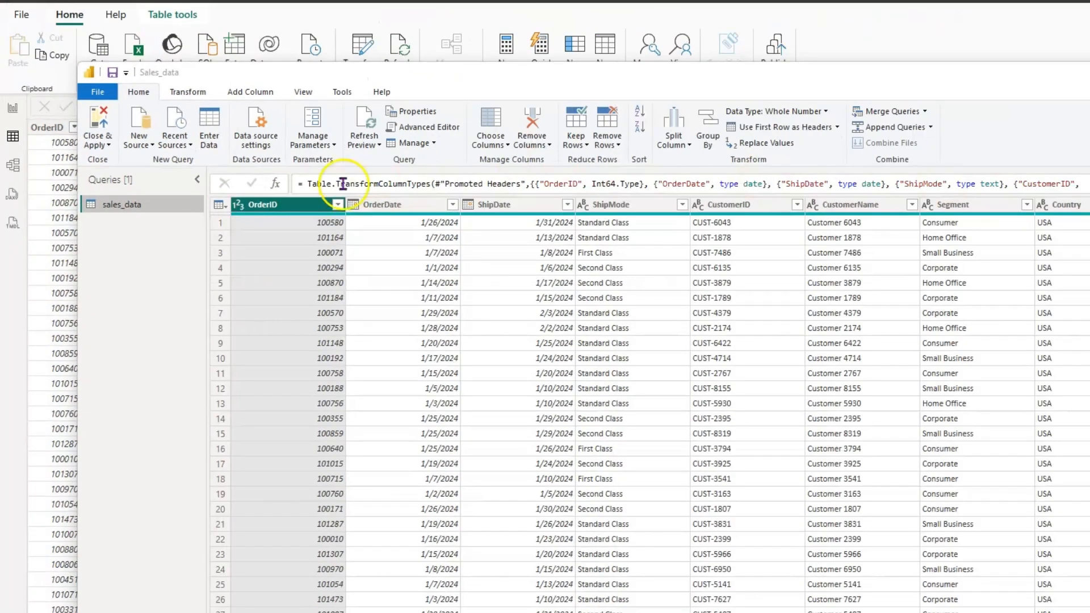
left_click(364, 341)
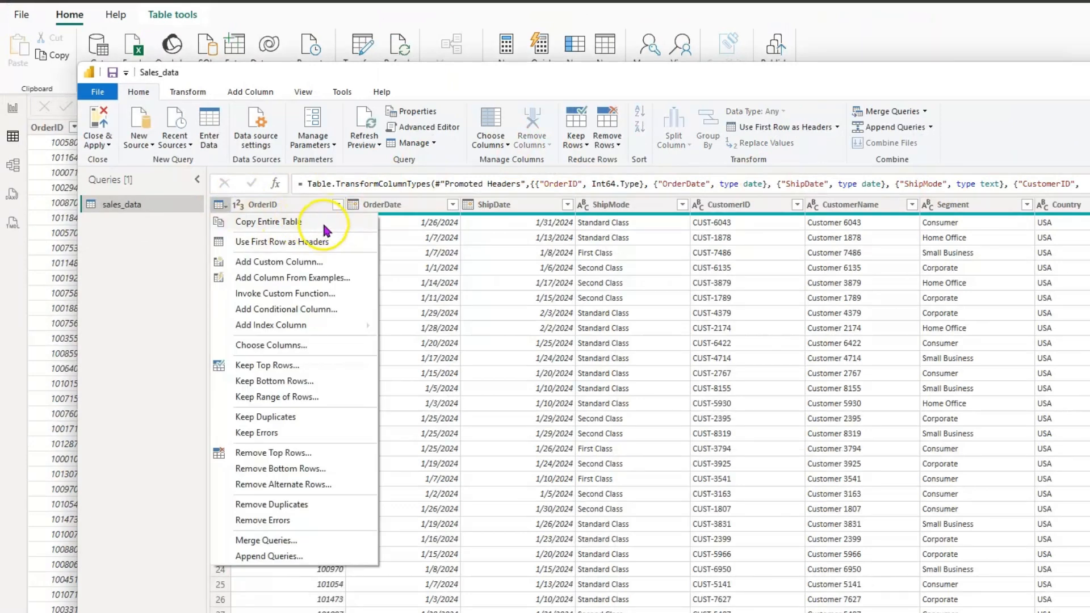
left_click(291, 226)
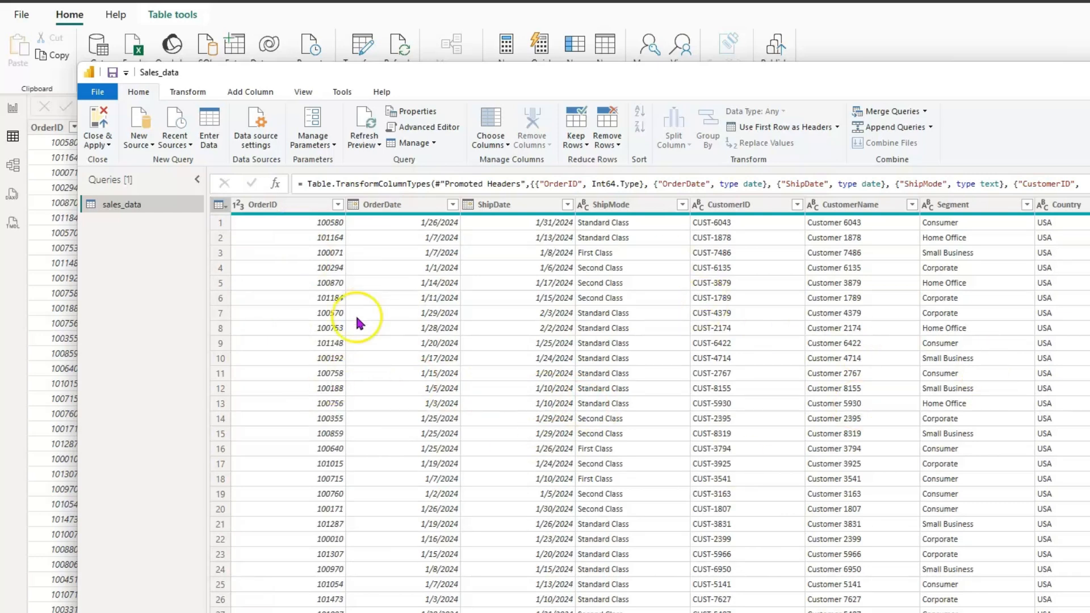
- Switch to the blank Excel workbook Book1, maximize it, and paste the copied query table at A1 matching destination formatting
left_click(1045, 610)
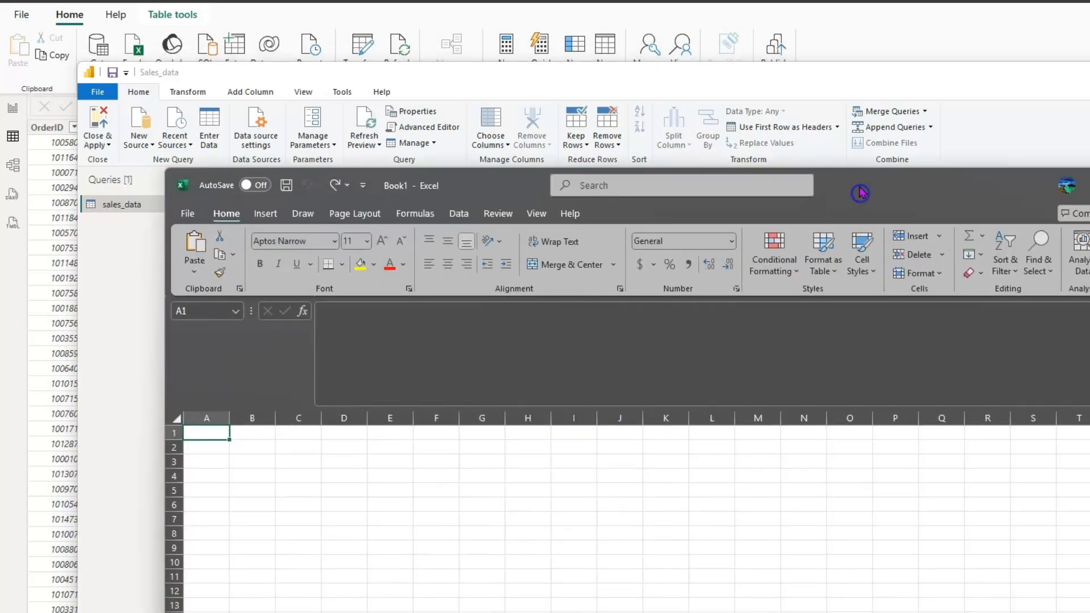
double_click(861, 193)
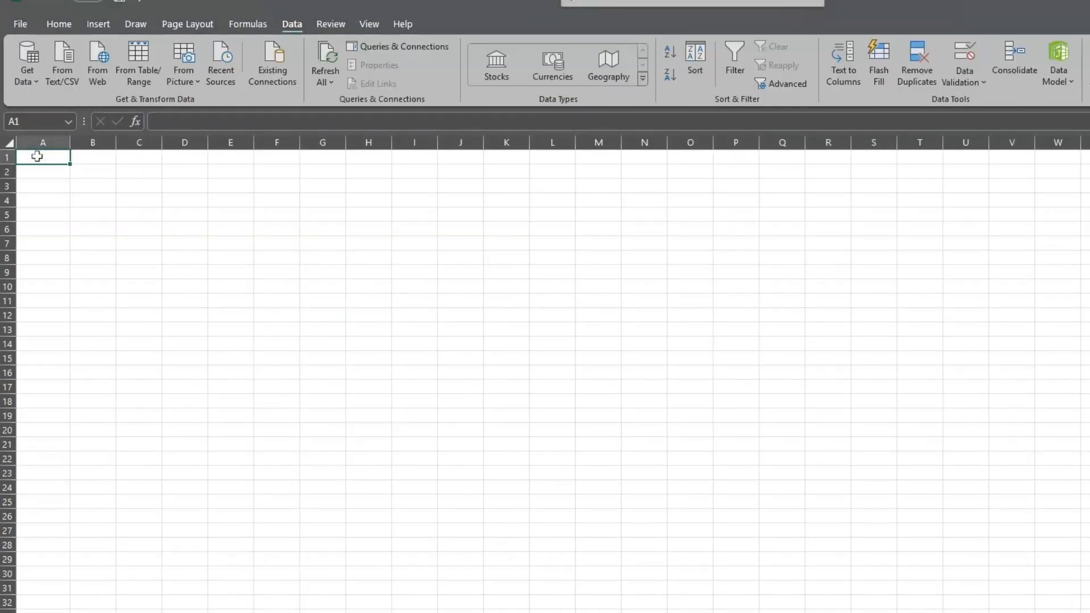
right_click(37, 156)
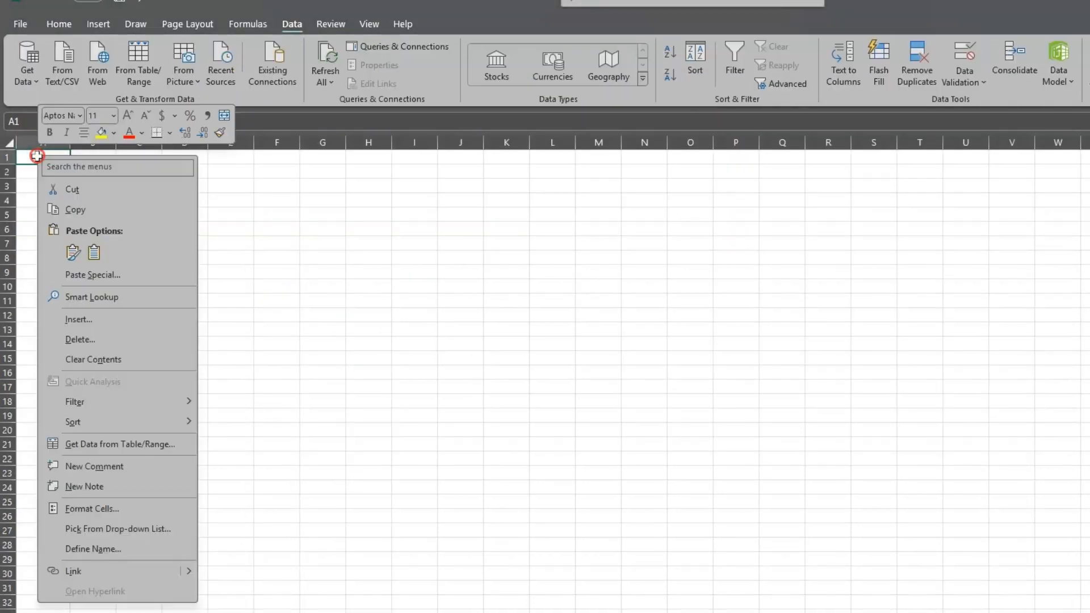
left_click(94, 254)
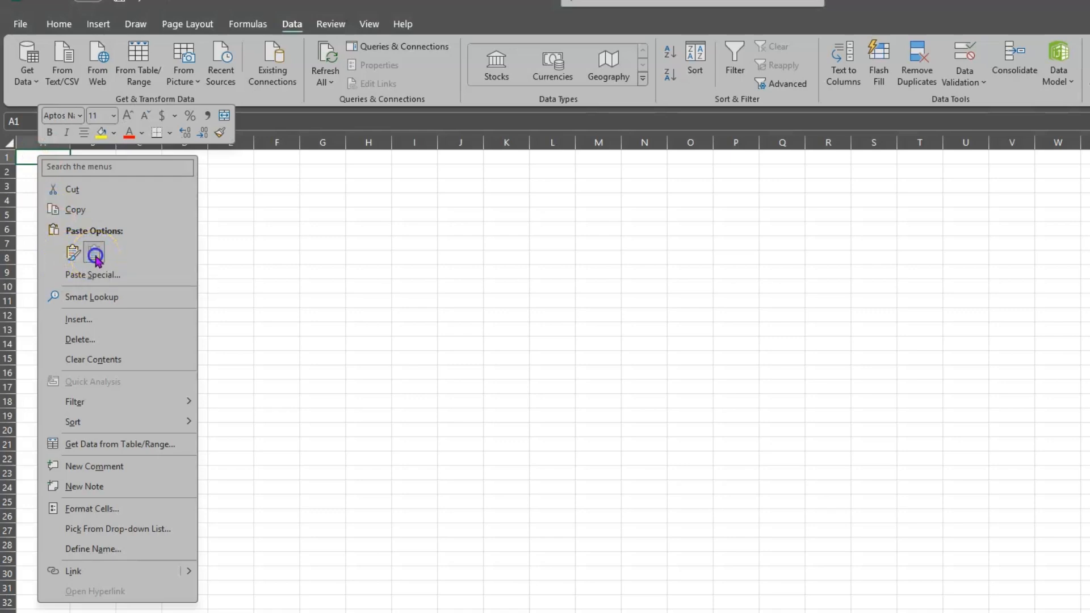
left_click(545, 316)
left_click(324, 302)
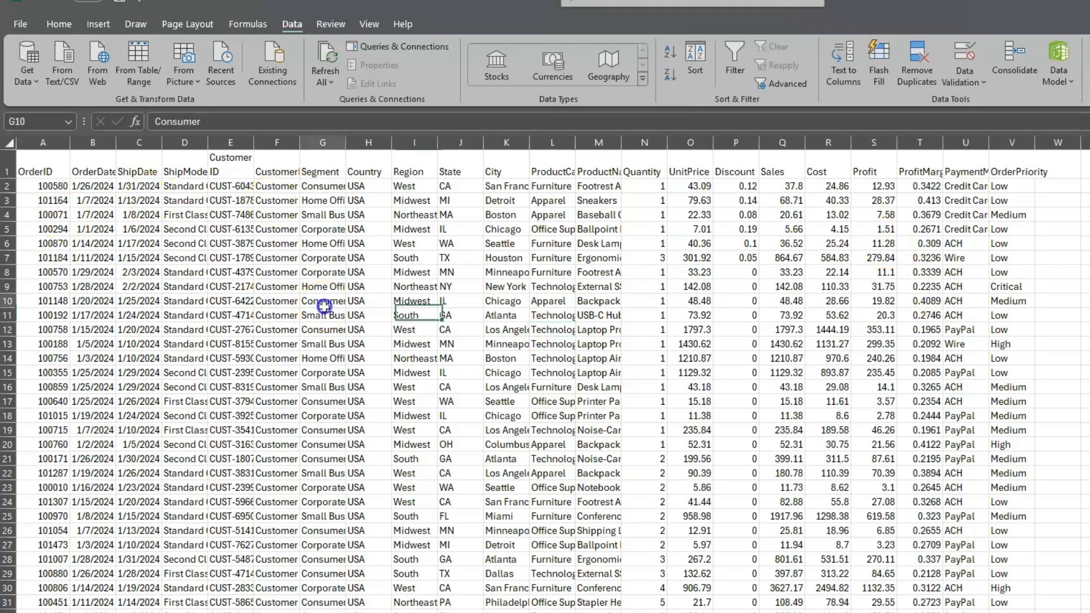